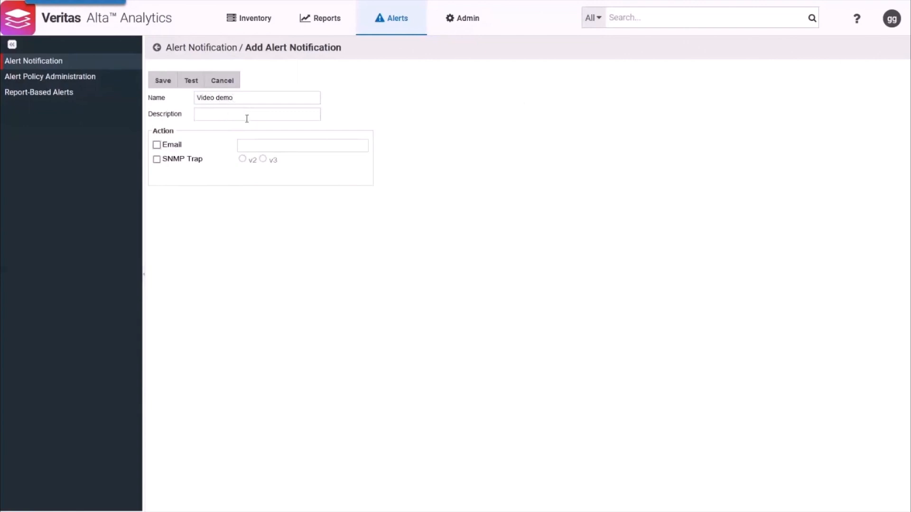
# Enable the email action for the Video demo notification and fill in the recipient's email address
pyautogui.click(157, 146)
pyautogui.click(244, 145)
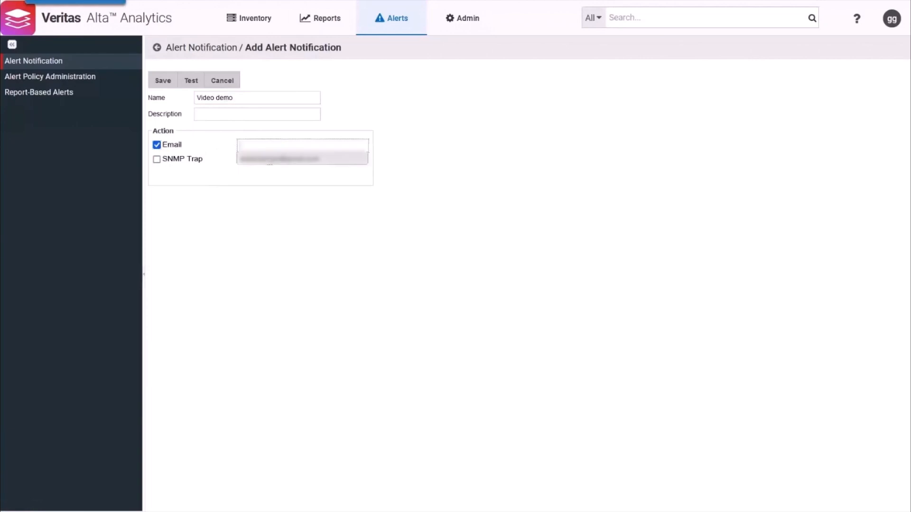
pyautogui.click(270, 158)
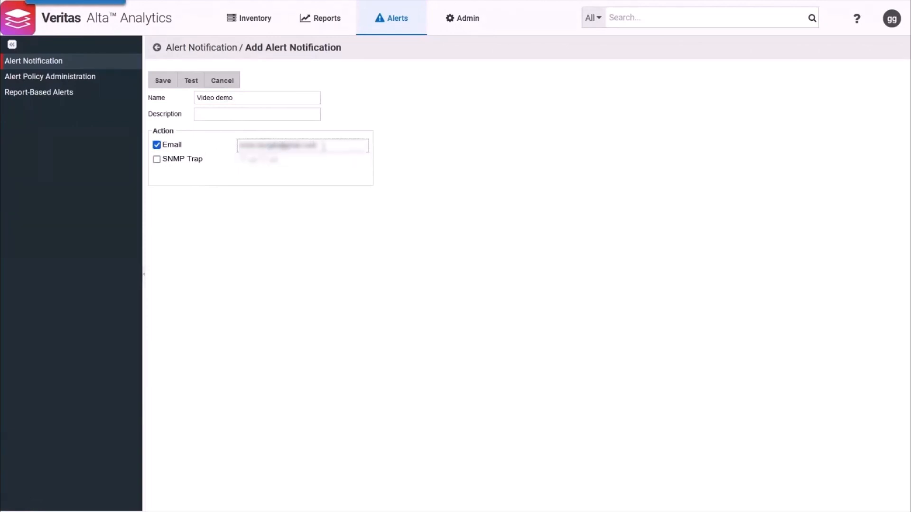
# Create an alert policy based on the NetBackup Catalog Space Low rule and name it "My alert (Catalog Space)"
pyautogui.click(53, 80)
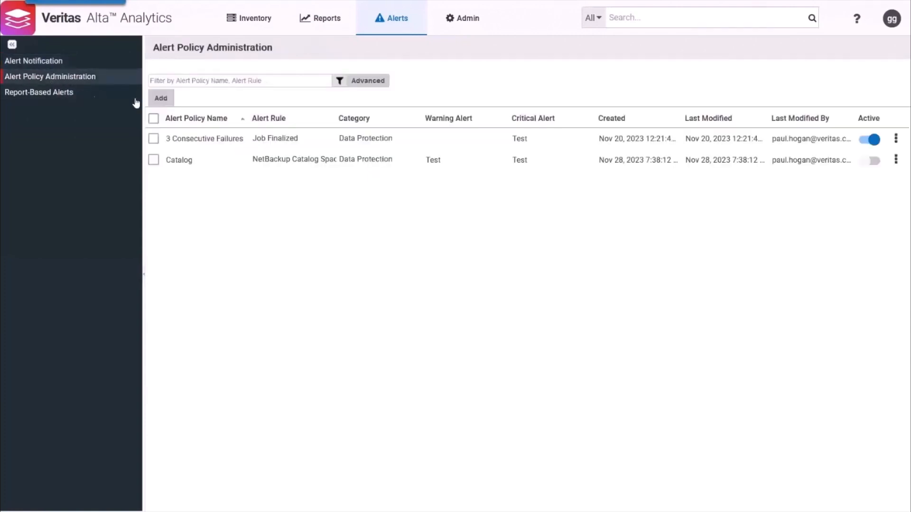
pyautogui.click(164, 99)
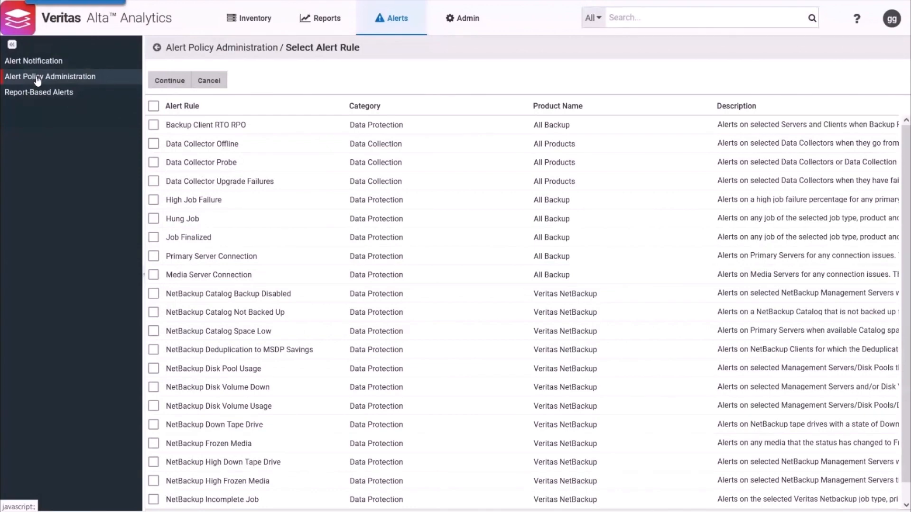
pyautogui.scroll(-1, 287, 136)
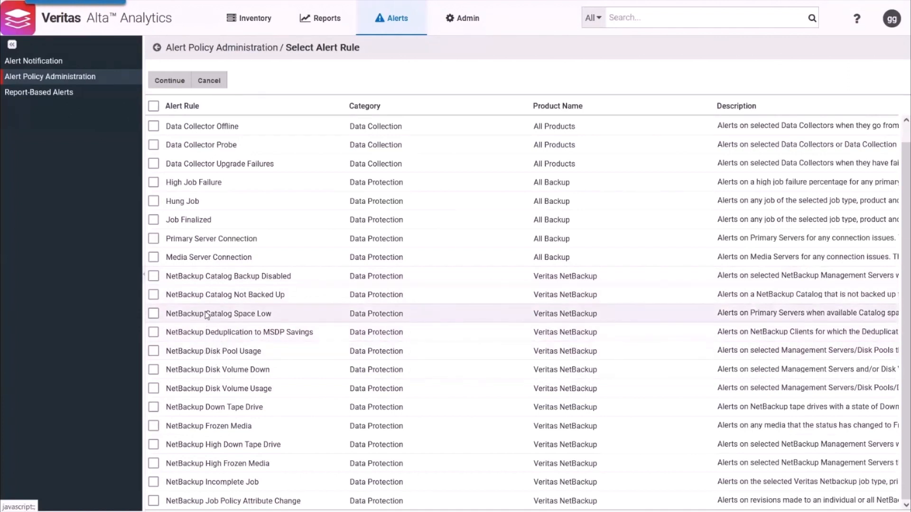
pyautogui.scroll(1, 206, 316)
pyautogui.click(153, 332)
pyautogui.click(169, 80)
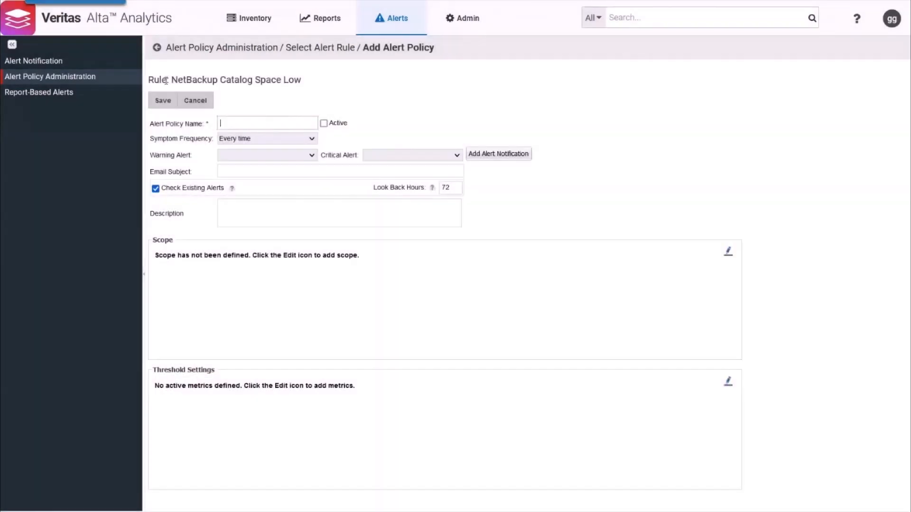
pyautogui.click(234, 123)
pyautogui.write('My alert (Catalog Space)')
# Try a Consecutive symptom frequency with a count of 3, and return the frequency to Every time
pyautogui.click(312, 140)
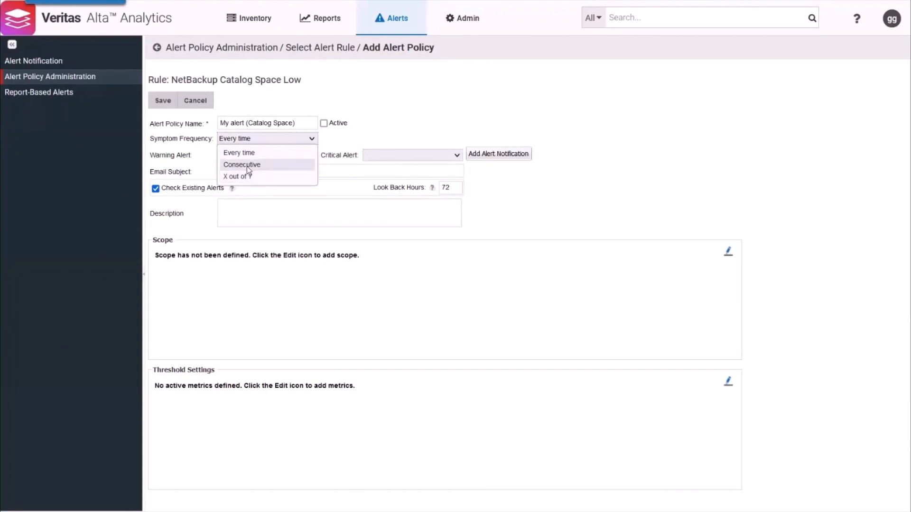
pyautogui.click(246, 165)
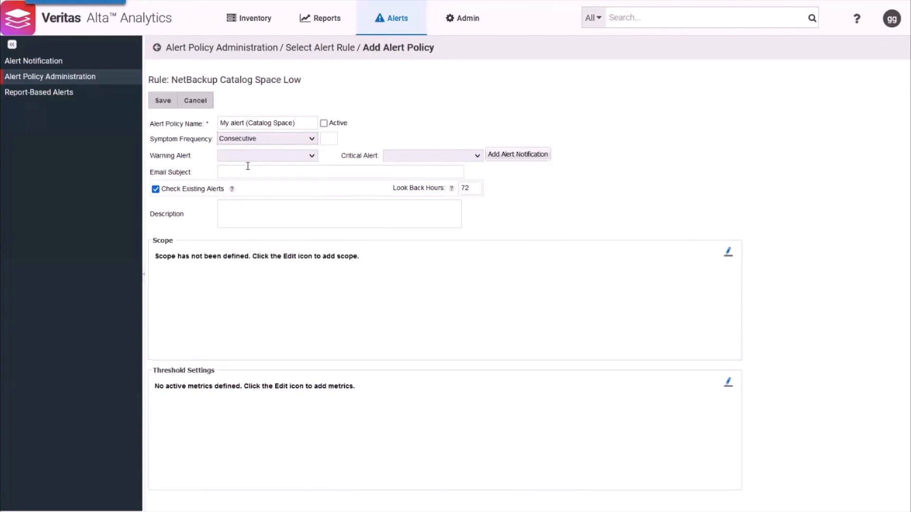
pyautogui.click(328, 138)
pyautogui.write('3')
pyautogui.click(313, 141)
pyautogui.click(271, 148)
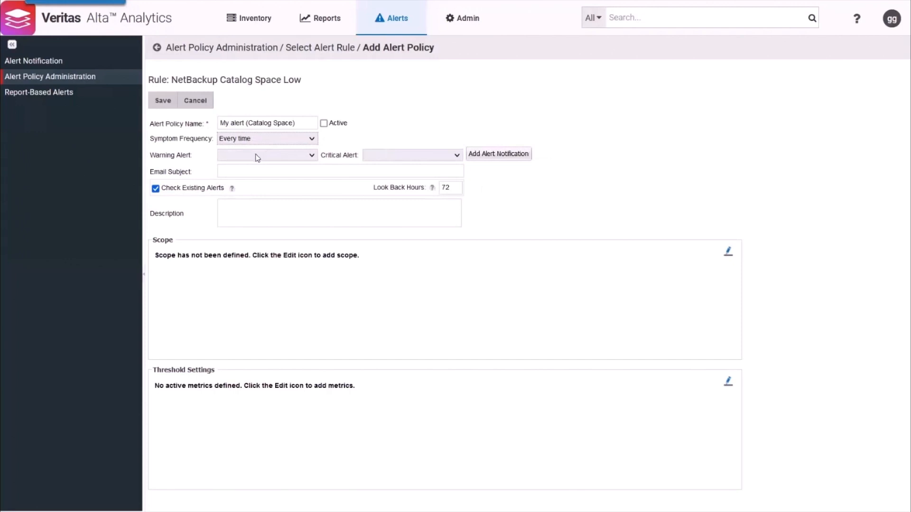
# Set the policy's warning alert to Test, critical alert to Support and look back hours to 24
pyautogui.click(255, 156)
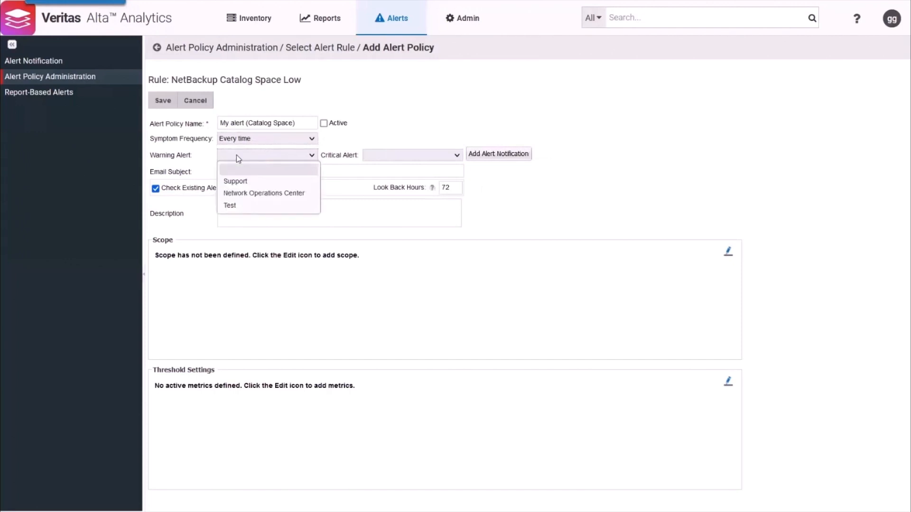
pyautogui.click(251, 150)
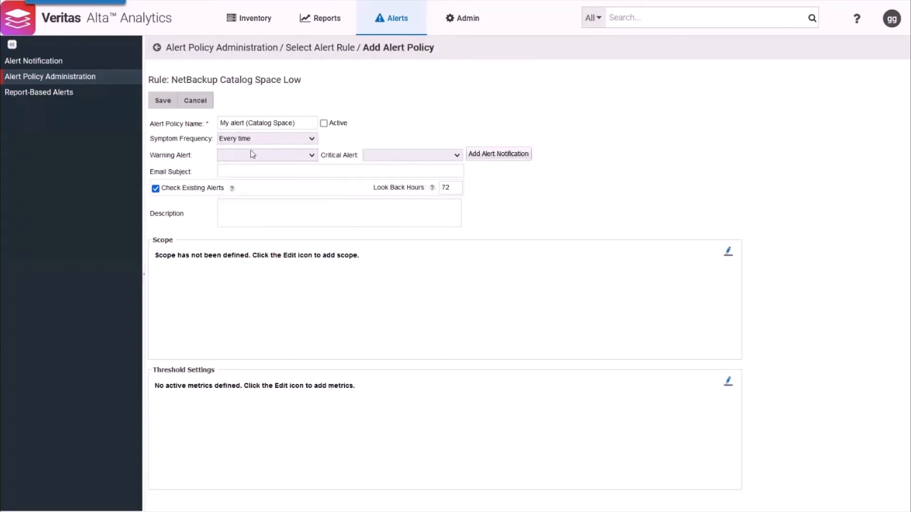
pyautogui.click(392, 155)
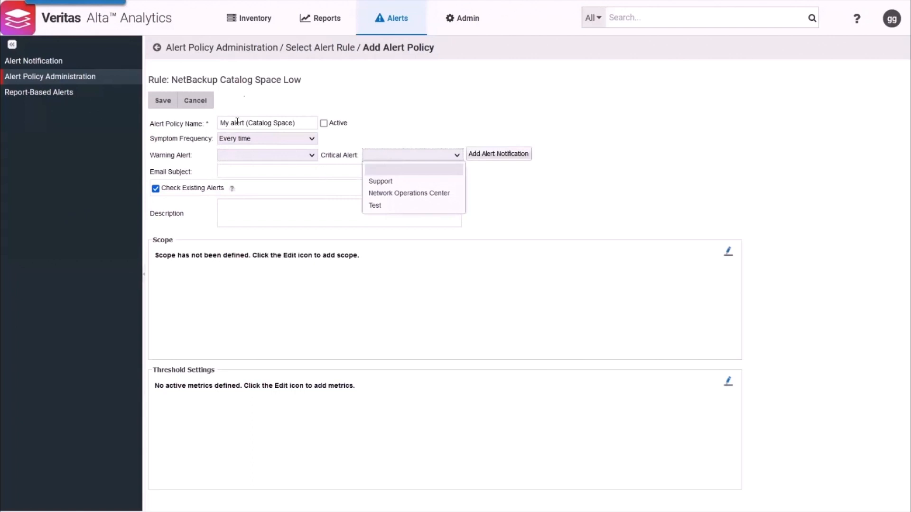
pyautogui.click(243, 156)
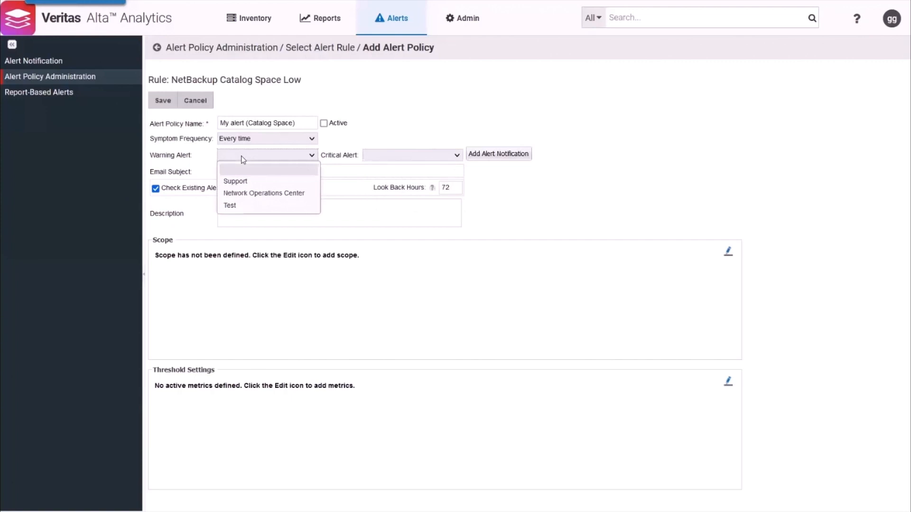
pyautogui.click(230, 206)
pyautogui.click(375, 155)
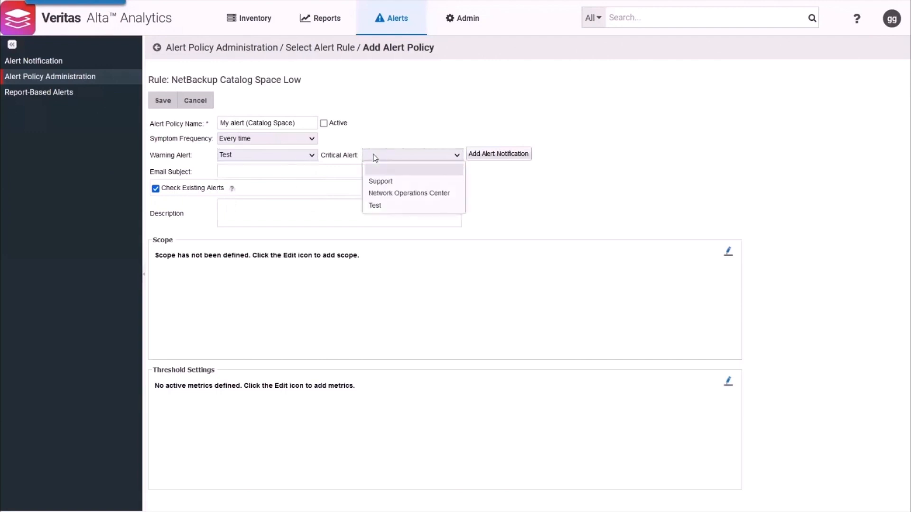
pyautogui.click(388, 181)
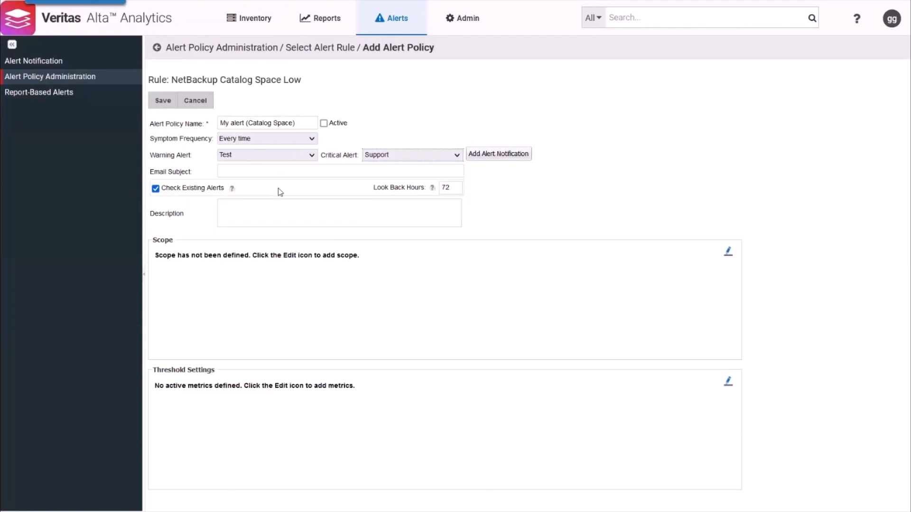
pyautogui.click(455, 187)
pyautogui.write('24')
# Define and apply the policy's scope as All Primary Servers or FileSystem equals /usr
pyautogui.click(729, 254)
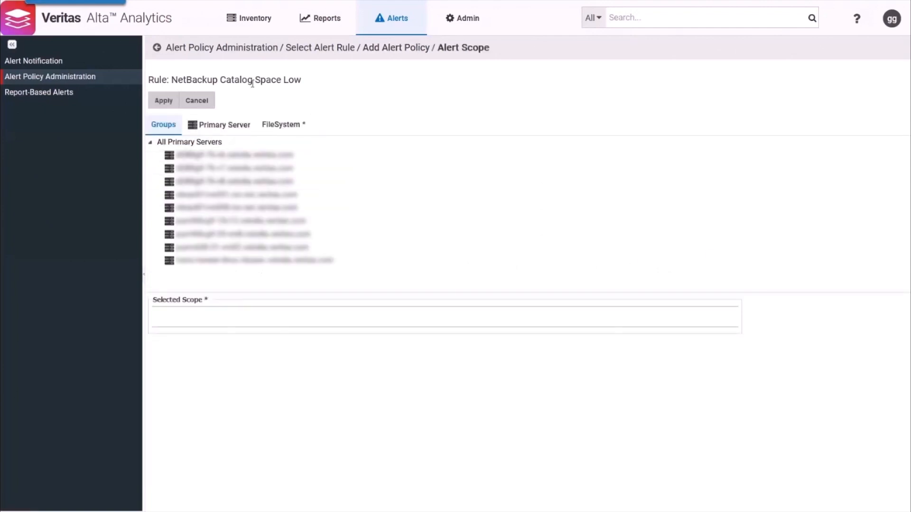
pyautogui.click(181, 142)
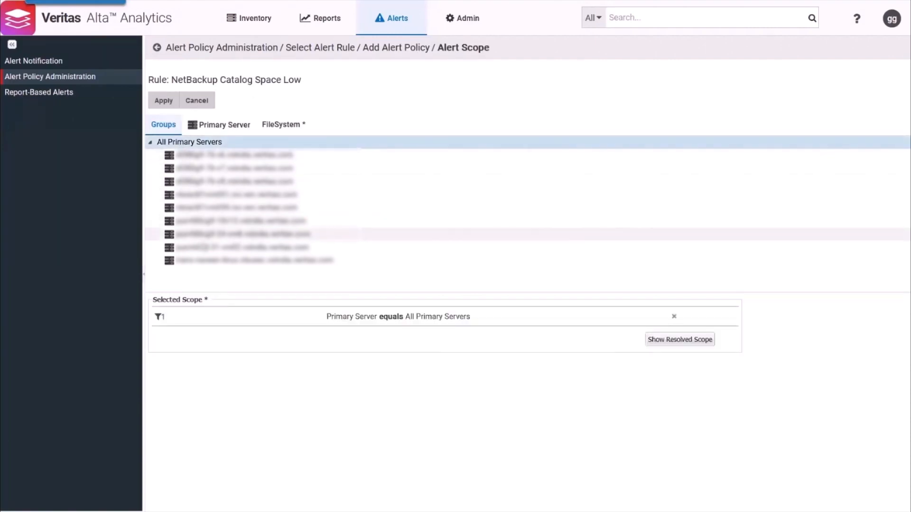
pyautogui.click(284, 131)
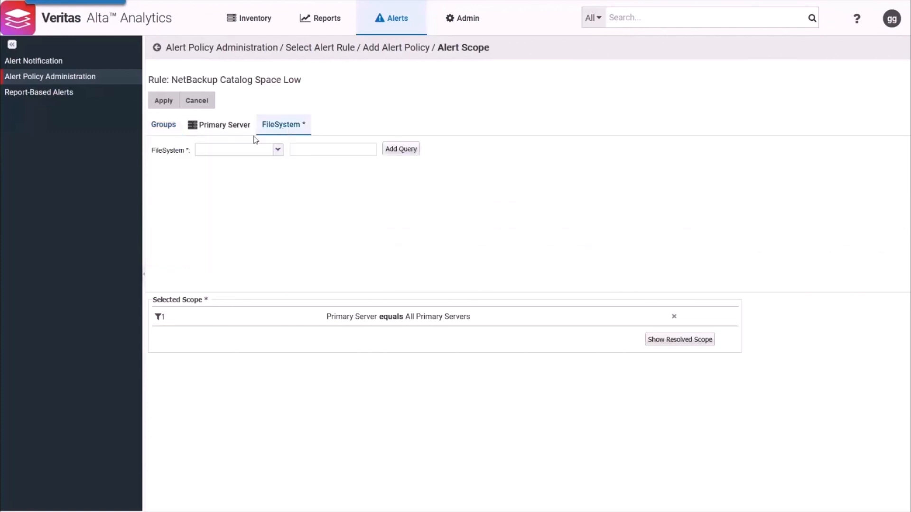
pyautogui.click(278, 151)
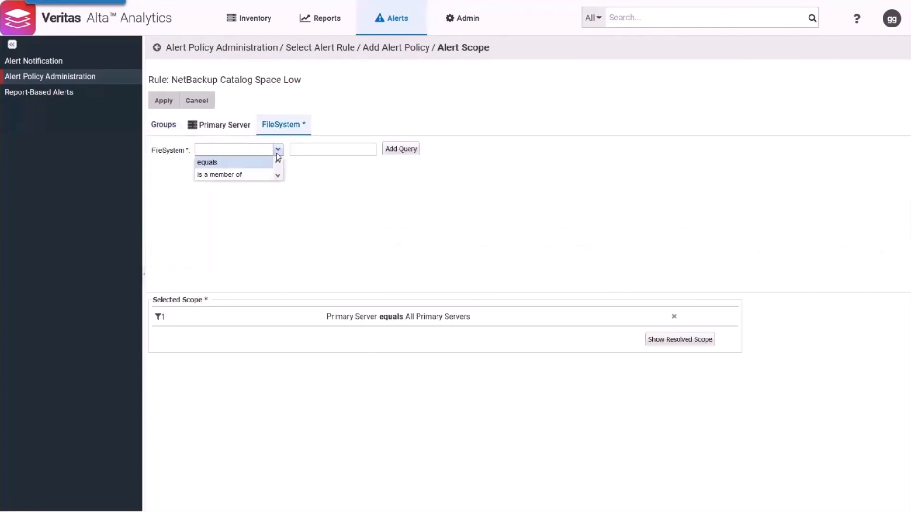
pyautogui.click(224, 167)
pyautogui.click(318, 148)
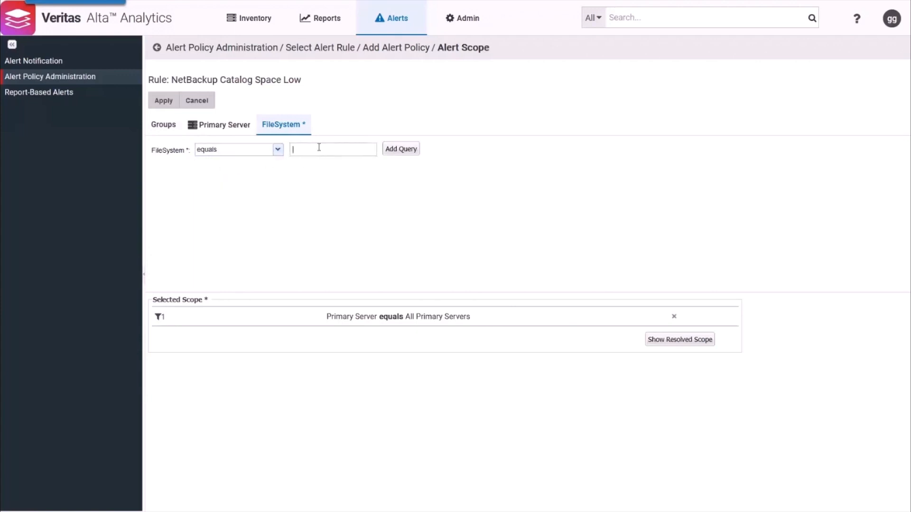
pyautogui.write('/usr')
pyautogui.click(391, 151)
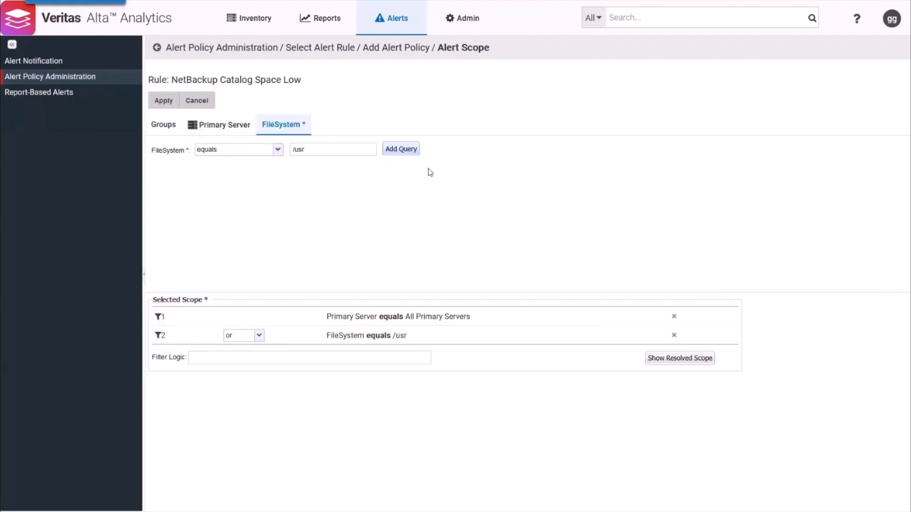
pyautogui.click(165, 103)
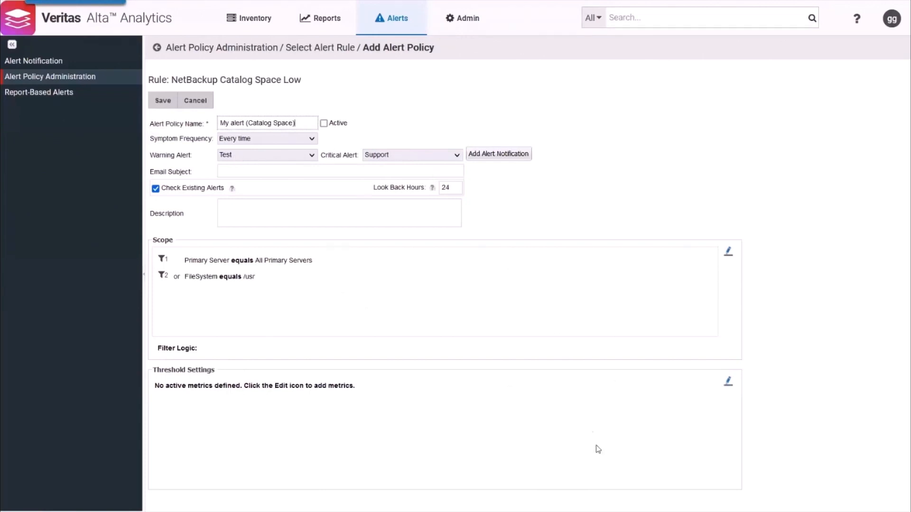
# Apply an active Available (%) threshold of less than or equal to 70 for warning and 60 for critical, viewing its baseline chart first
pyautogui.doubleClick(728, 387)
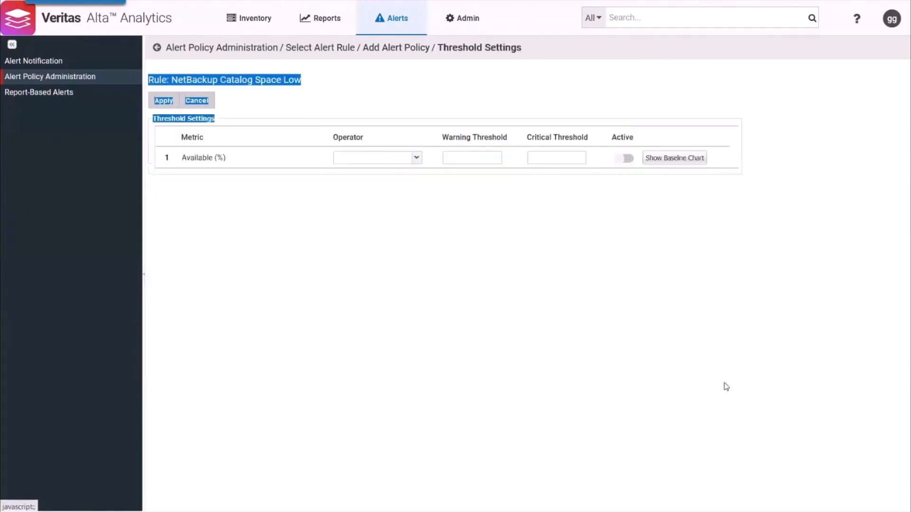
pyautogui.click(416, 158)
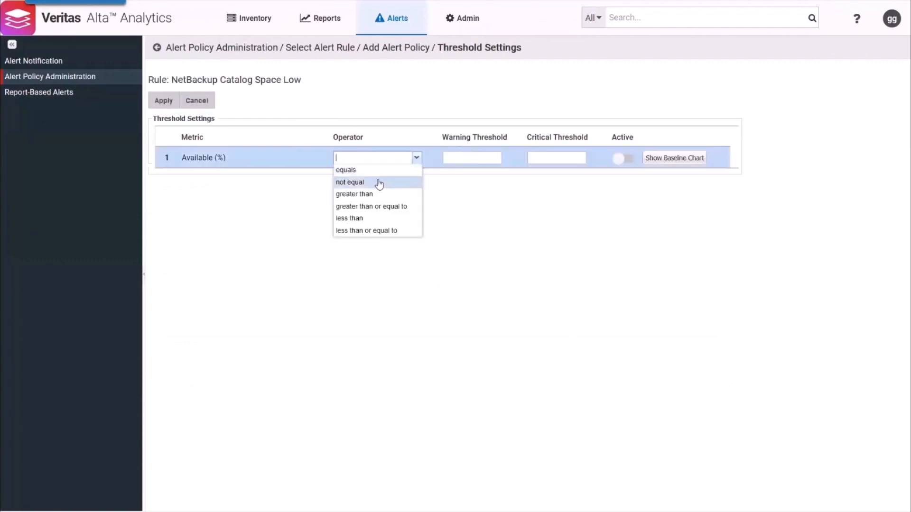
pyautogui.click(377, 231)
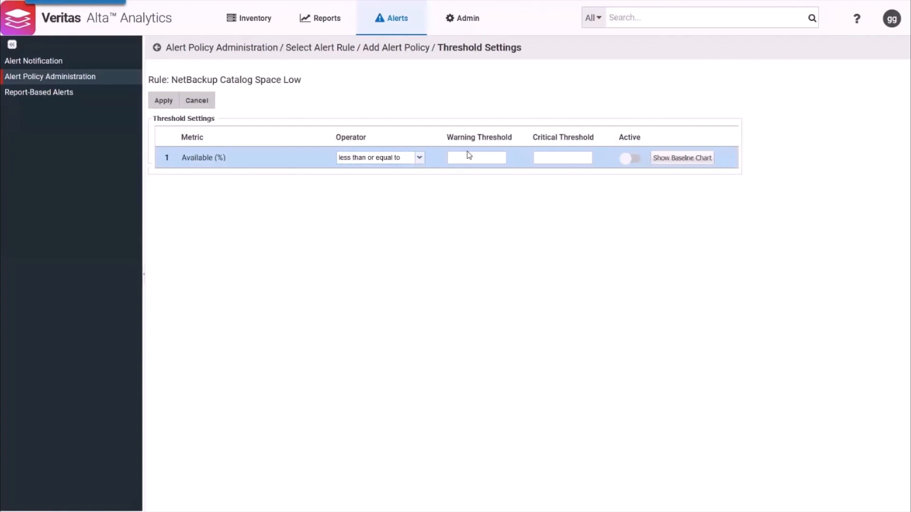
pyautogui.click(466, 158)
pyautogui.write('70')
pyautogui.click(536, 157)
pyautogui.write('60')
pyautogui.click(636, 159)
pyautogui.click(636, 160)
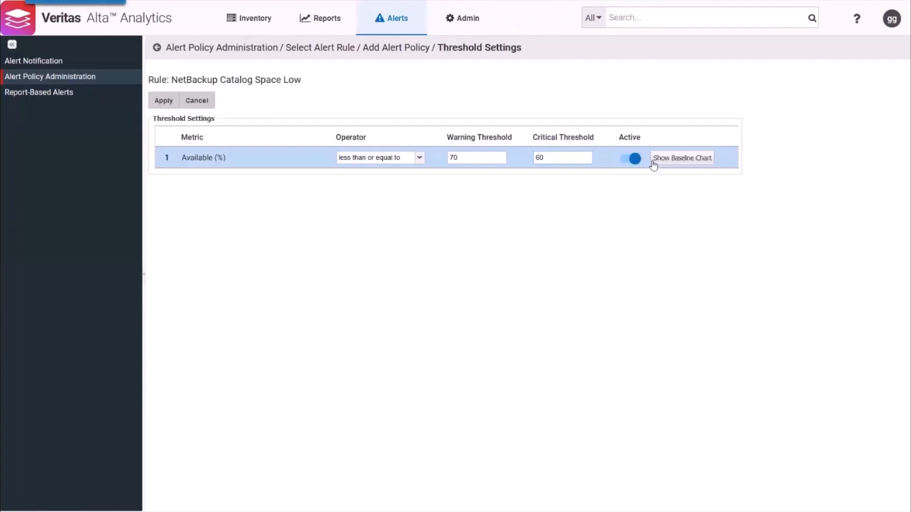
pyautogui.click(678, 158)
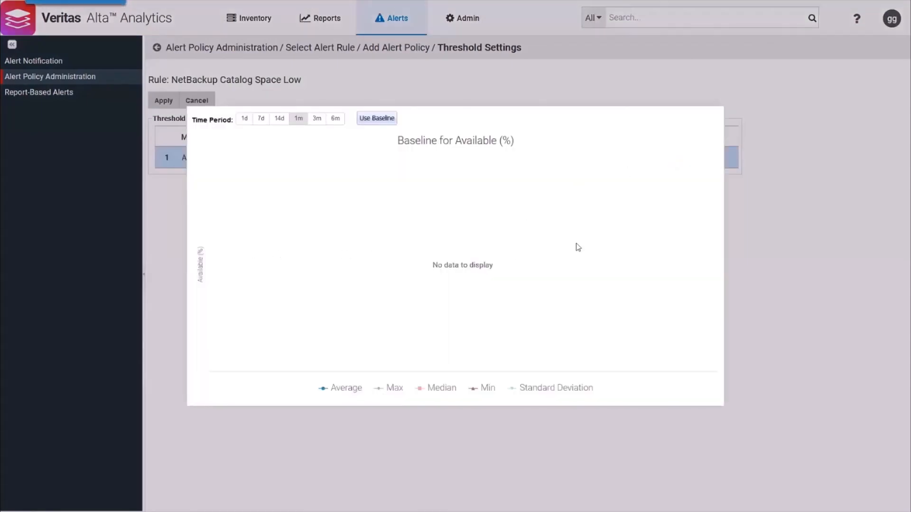
pyautogui.click(583, 93)
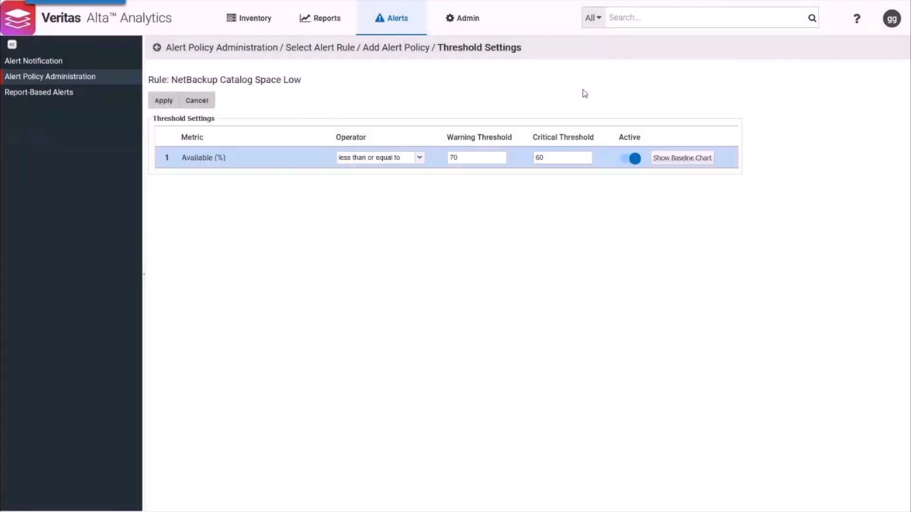
pyautogui.click(167, 102)
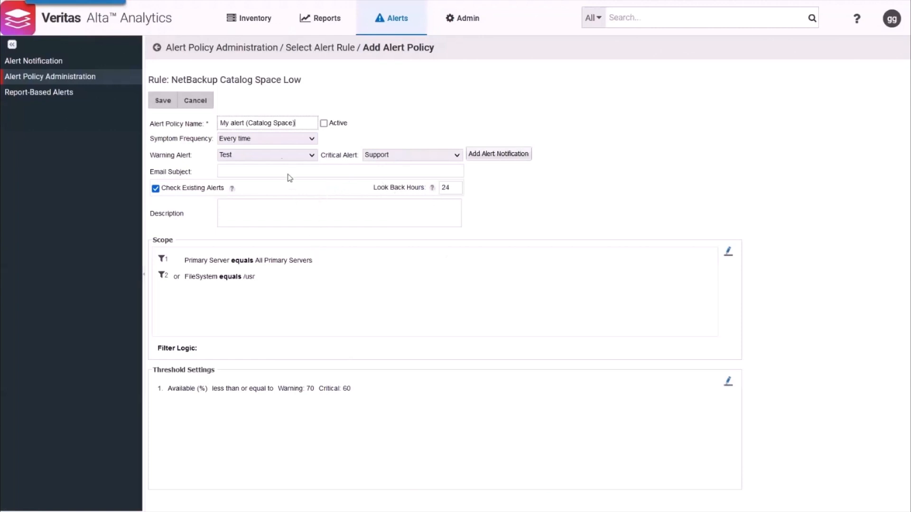
# Mark the catalog space alert policy as active and save it
pyautogui.click(324, 125)
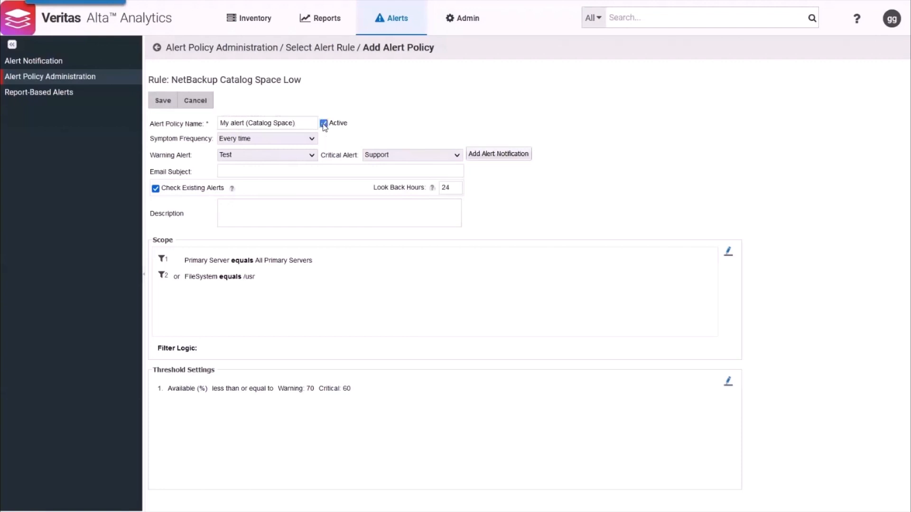
pyautogui.click(163, 101)
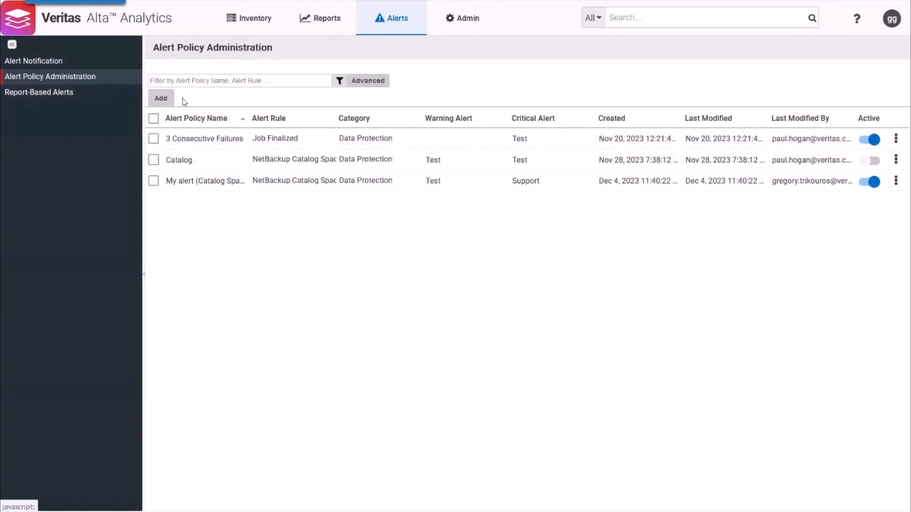
# Start another alert policy based on the Job Finalized rule
pyautogui.click(161, 98)
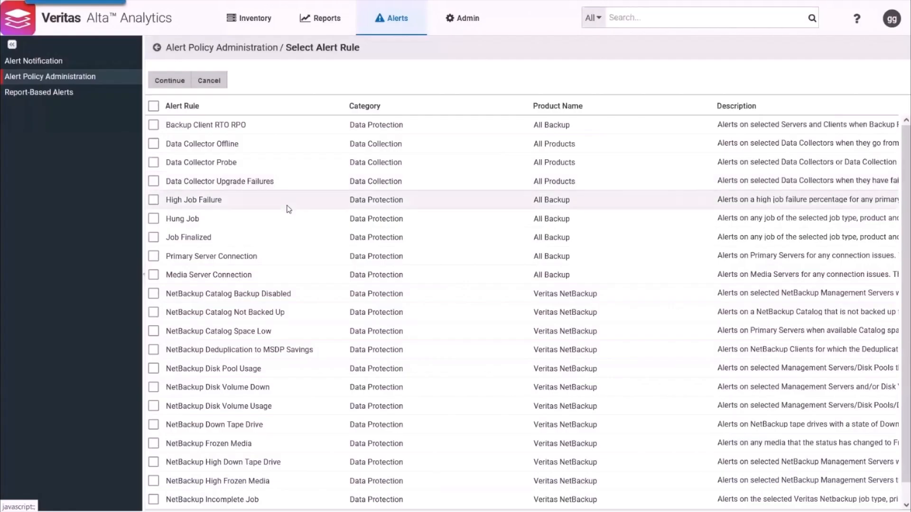
pyautogui.scroll(-1, 254, 340)
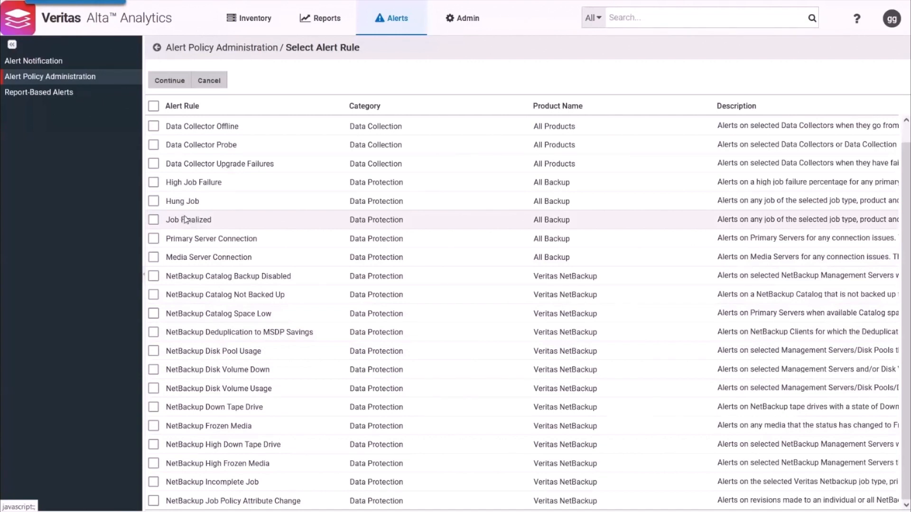
pyautogui.click(154, 220)
pyautogui.click(175, 85)
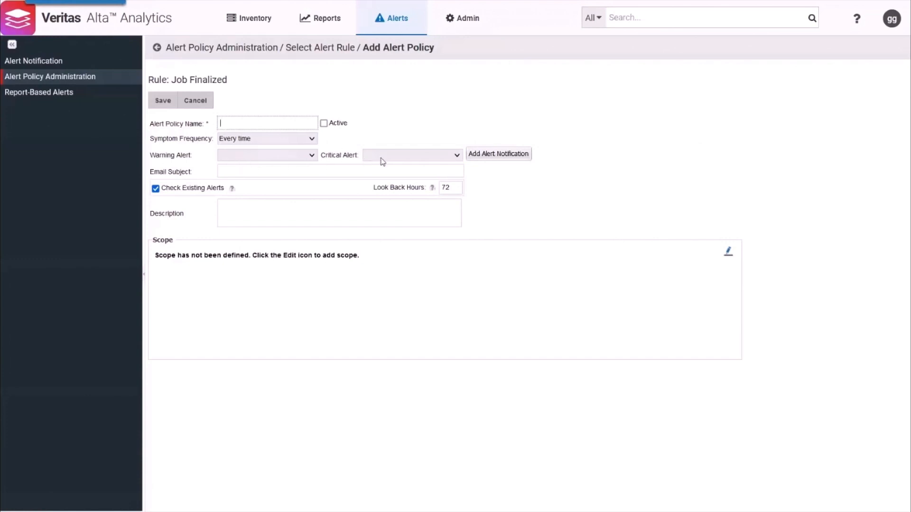
# Open the Job Finalized policy's scope, review the Job Type and Primary Server criteria, and add a query for Exit Status not equal to 150
pyautogui.click(728, 255)
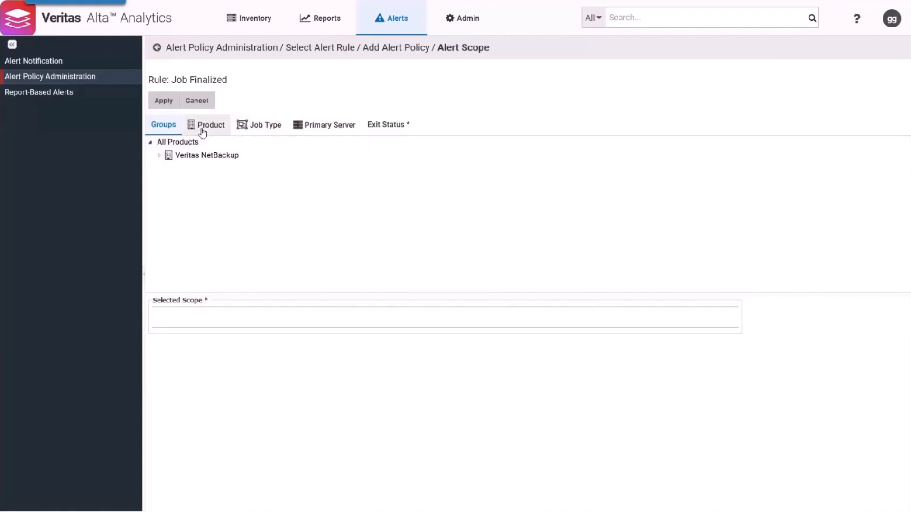
pyautogui.click(255, 131)
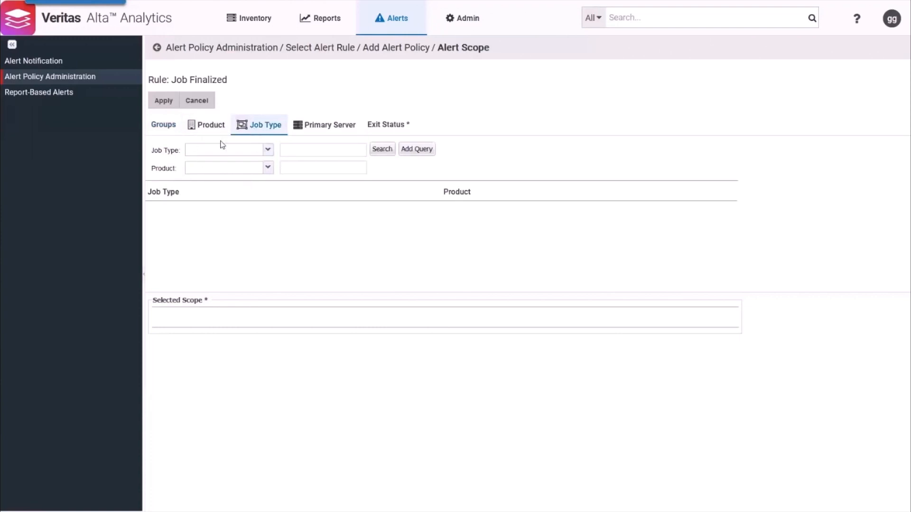
pyautogui.click(323, 125)
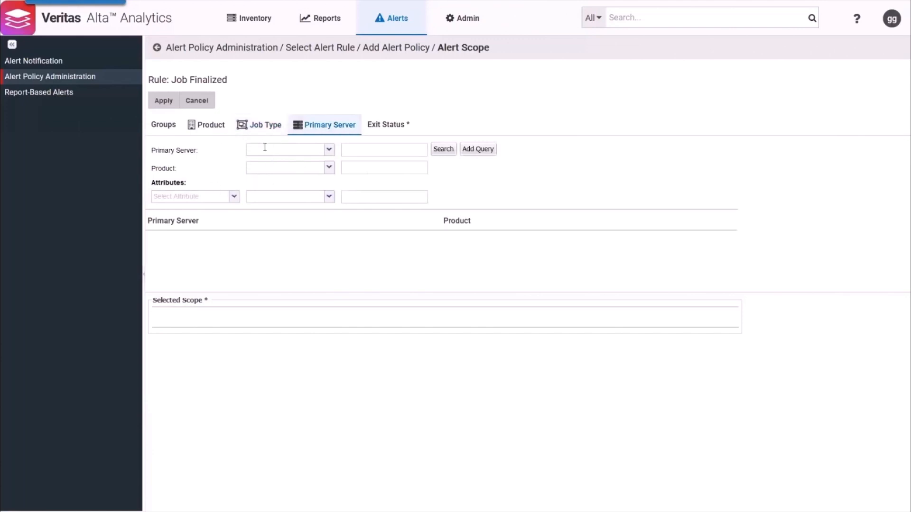
pyautogui.click(400, 126)
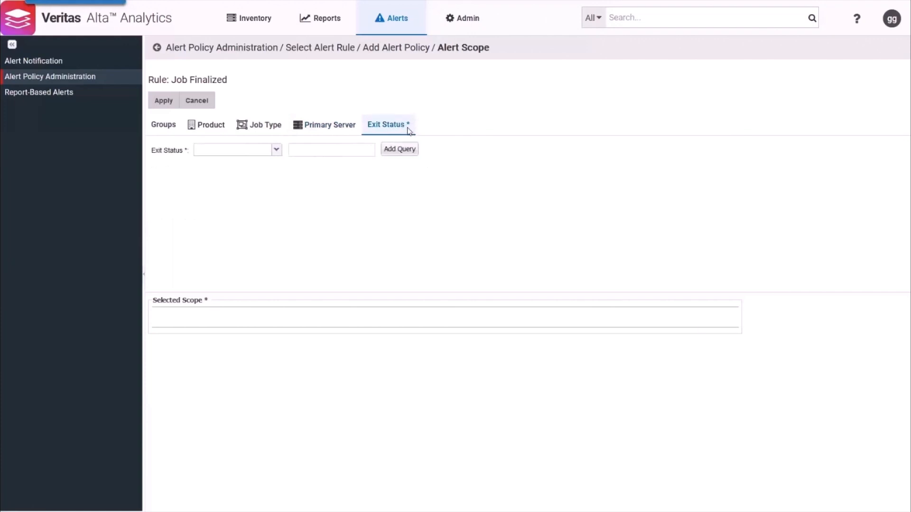
pyautogui.click(276, 150)
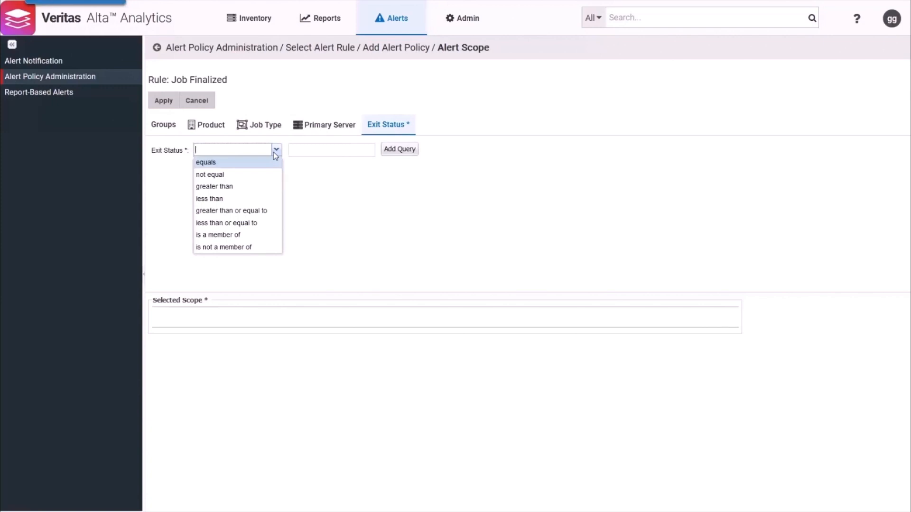
pyautogui.click(261, 177)
pyautogui.click(311, 150)
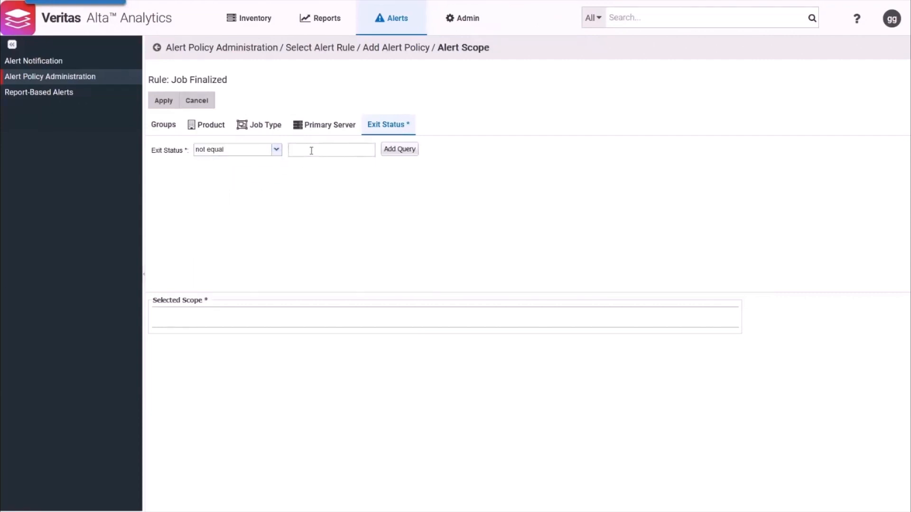
pyautogui.write('150')
pyautogui.click(395, 150)
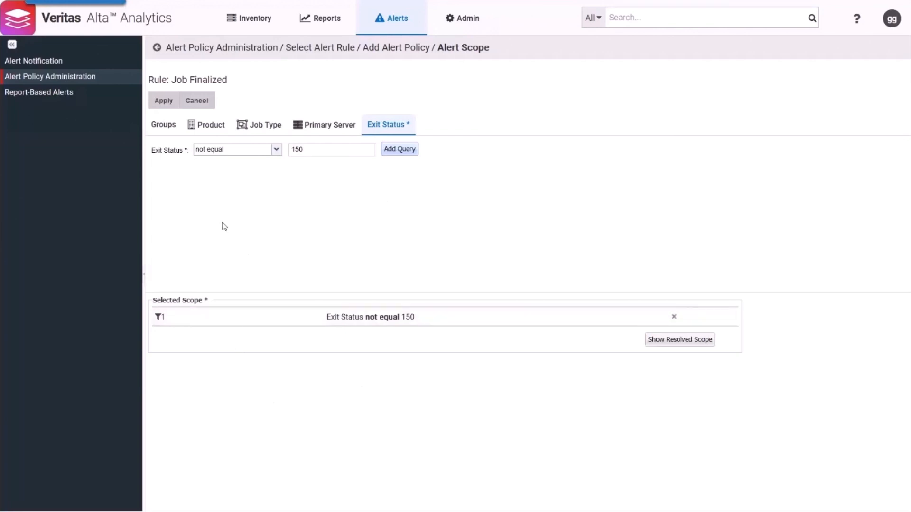
# Check the comparison operators offered for Exit Status and apply the scope to the Job Finalized policy
pyautogui.click(276, 150)
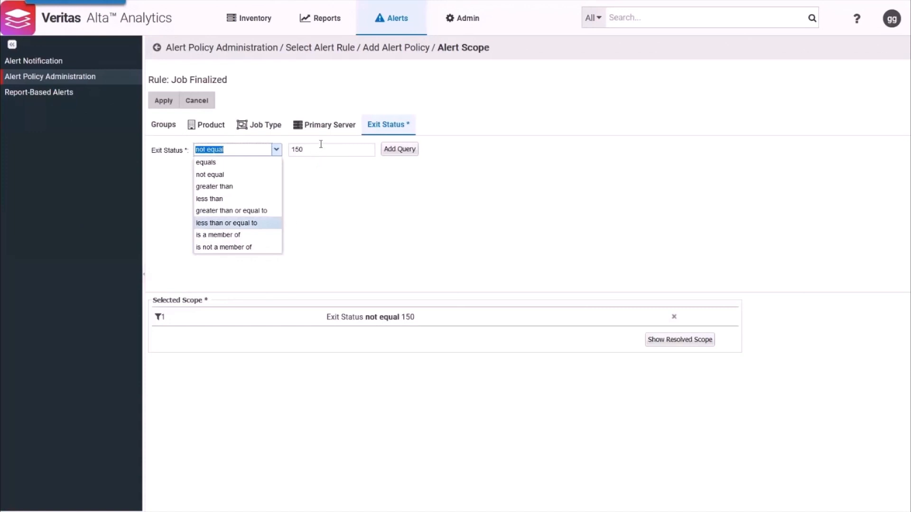
pyautogui.click(423, 201)
pyautogui.click(167, 101)
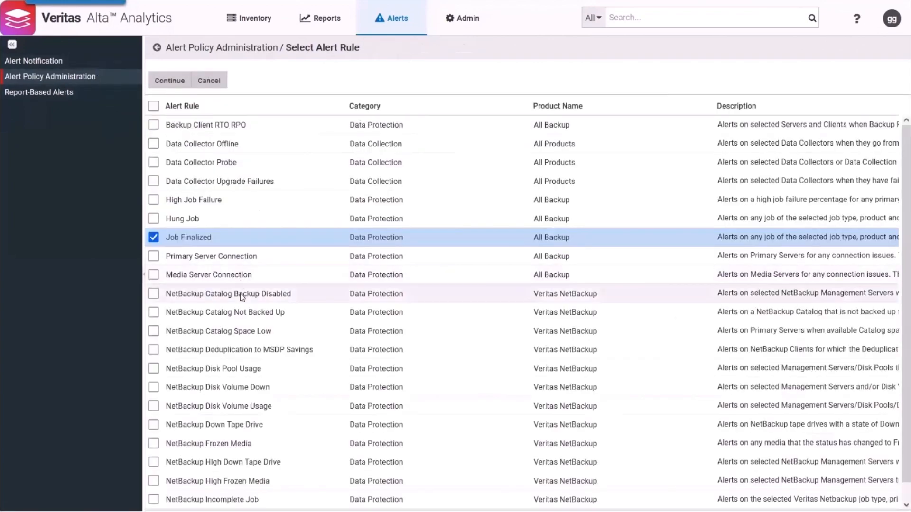
# Look through the list of alert rules available for new alert policies
pyautogui.scroll(-1, 240, 294)
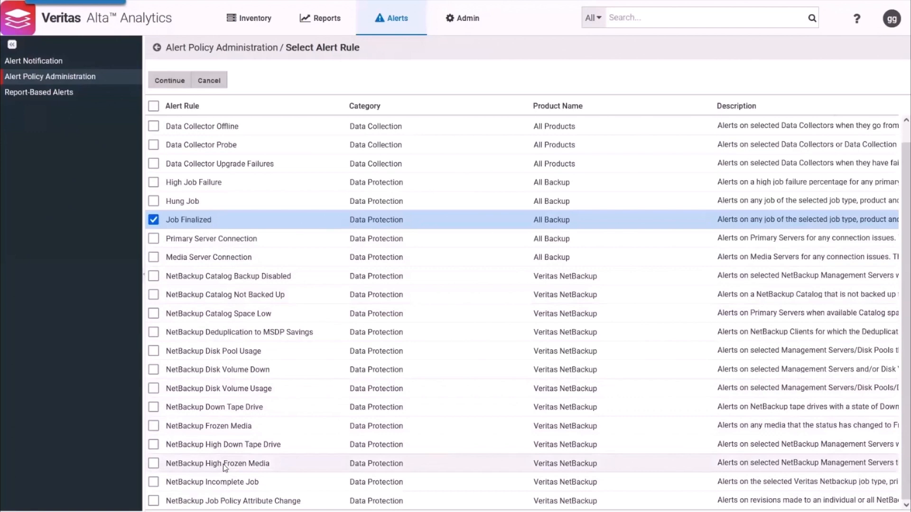
pyautogui.scroll(1, 223, 468)
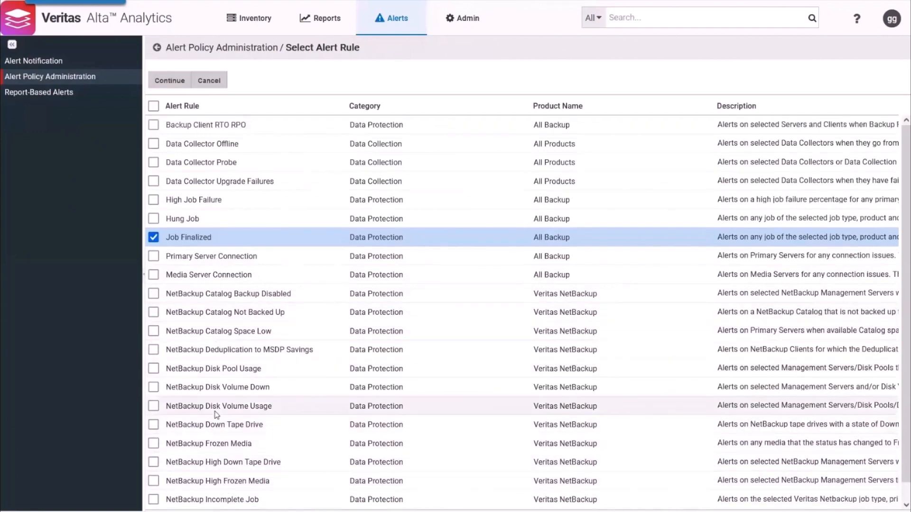
pyautogui.scroll(-1, 216, 416)
pyautogui.scroll(1, 216, 413)
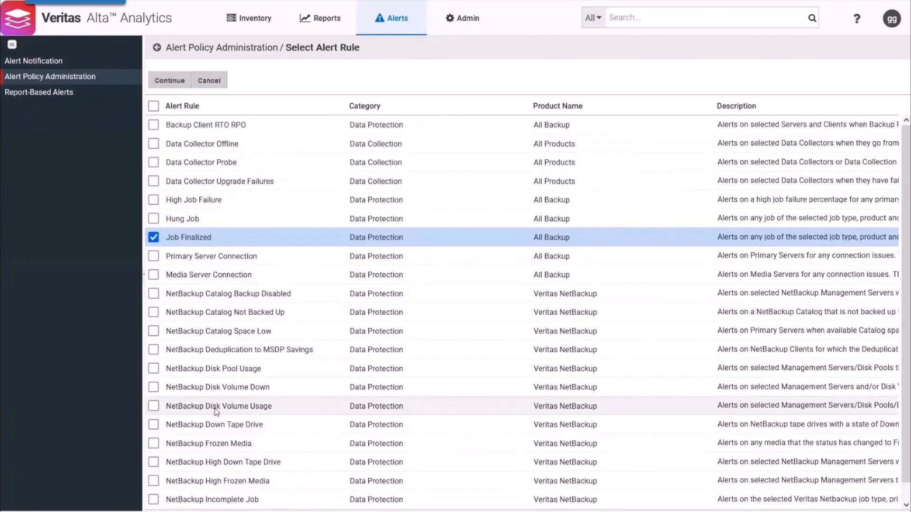